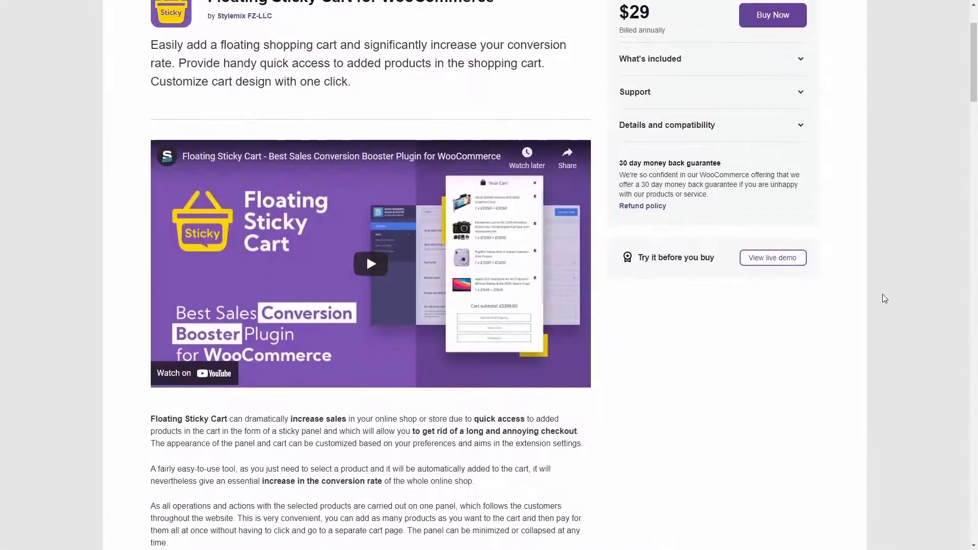
# View the Blue Hoodie page, return to the shop, and add the Anchor Bracelet (£150) to the cart.
pyautogui.scroll(-15, 882, 294)
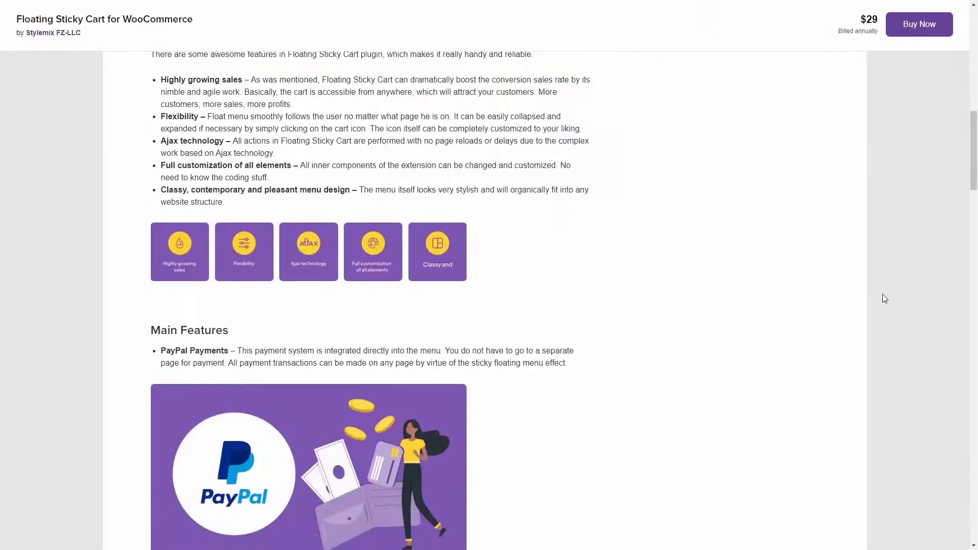
pyautogui.scroll(-9, 885, 299)
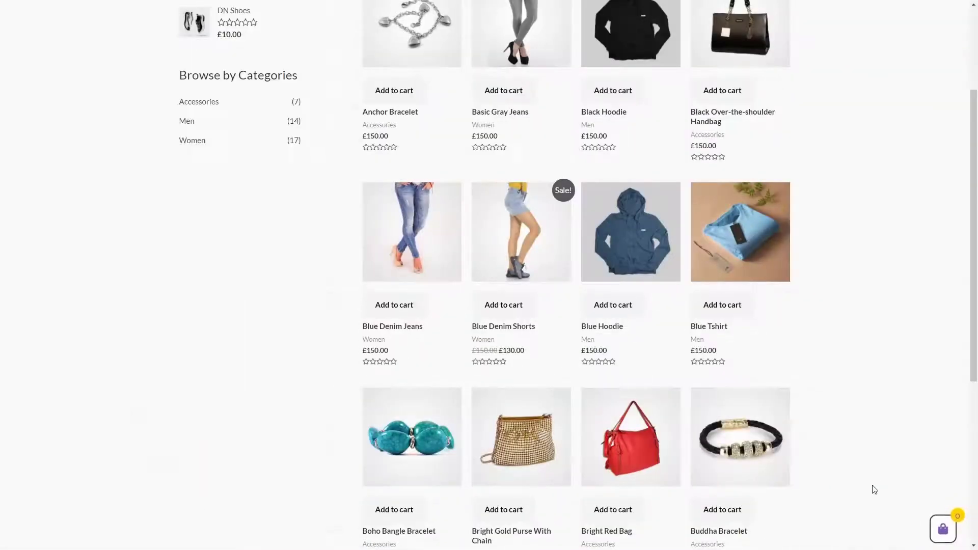
pyautogui.scroll(3, 872, 488)
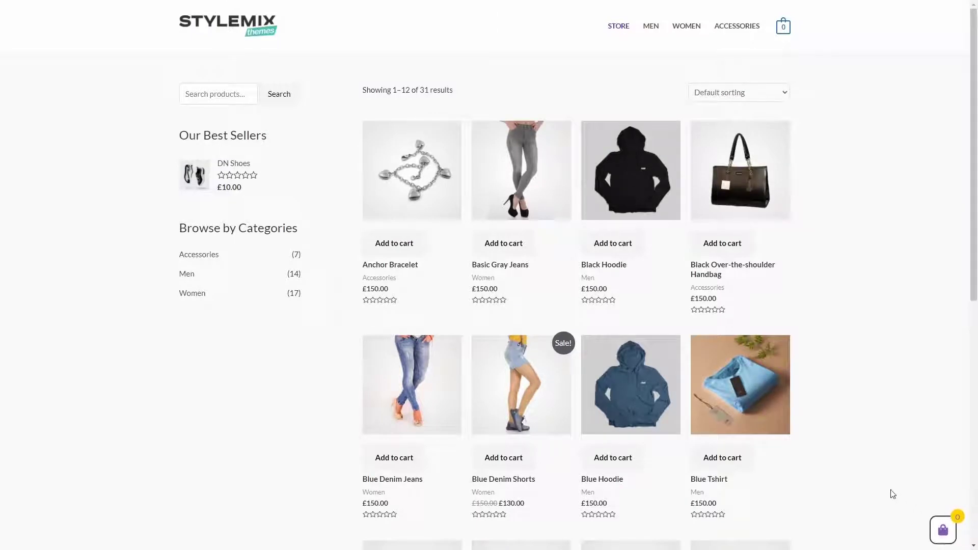
pyautogui.click(639, 415)
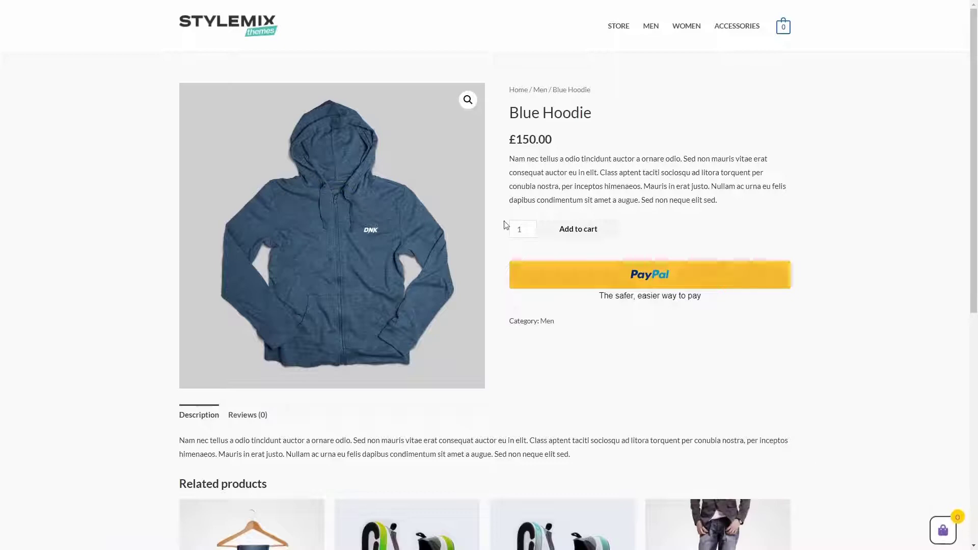
pyautogui.click(261, 39)
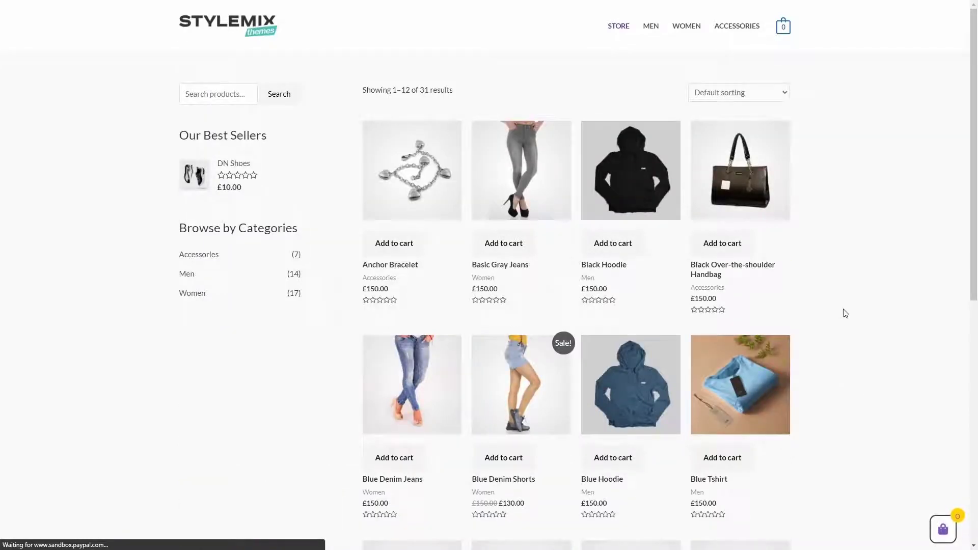
pyautogui.click(383, 244)
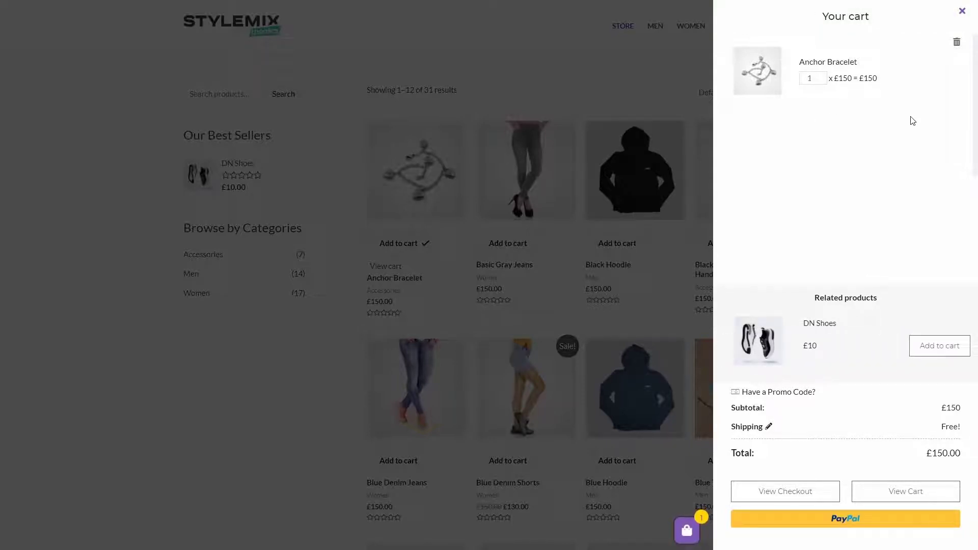
# Raise Anchor Bracelet quantity to 2, add DN Shoes, and apply the pasted coupon for £30 off.
pyautogui.click(821, 76)
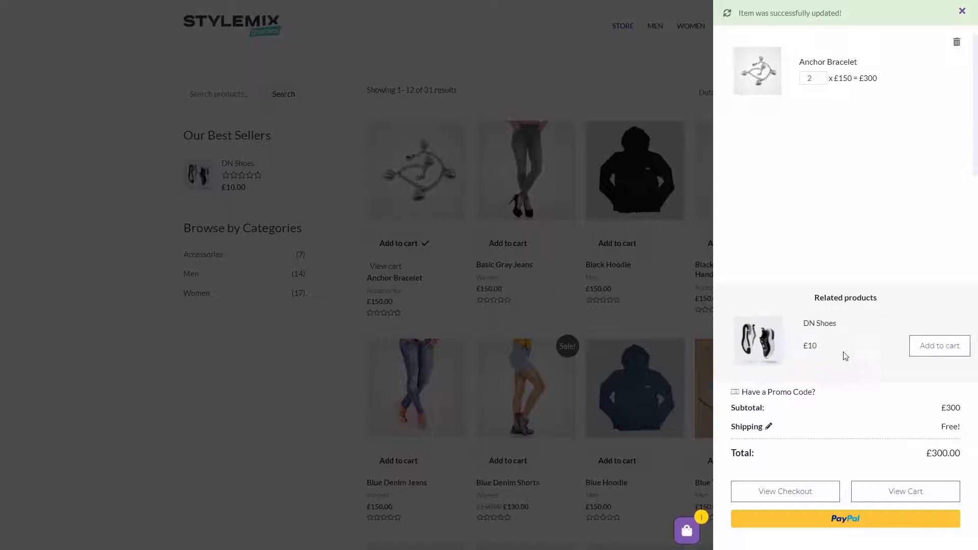
pyautogui.click(925, 349)
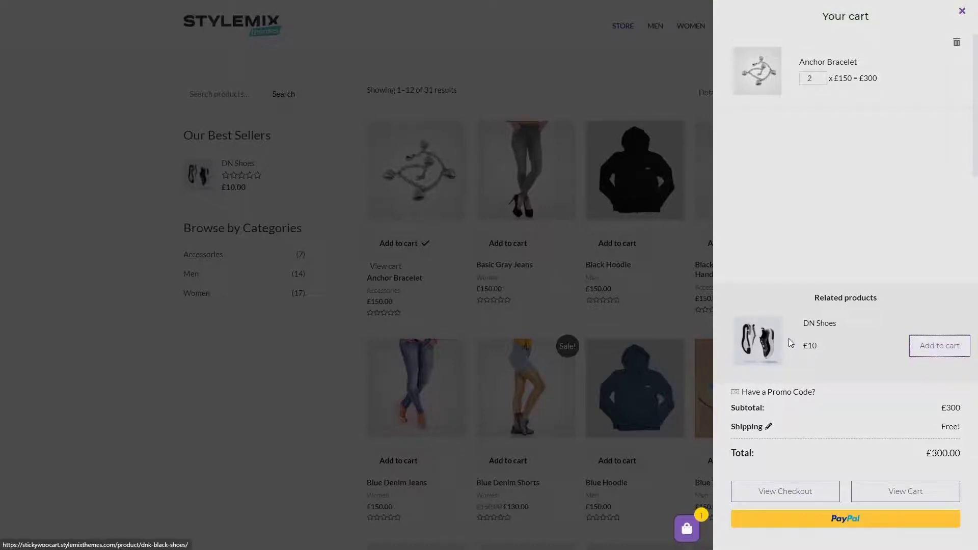
pyautogui.click(803, 392)
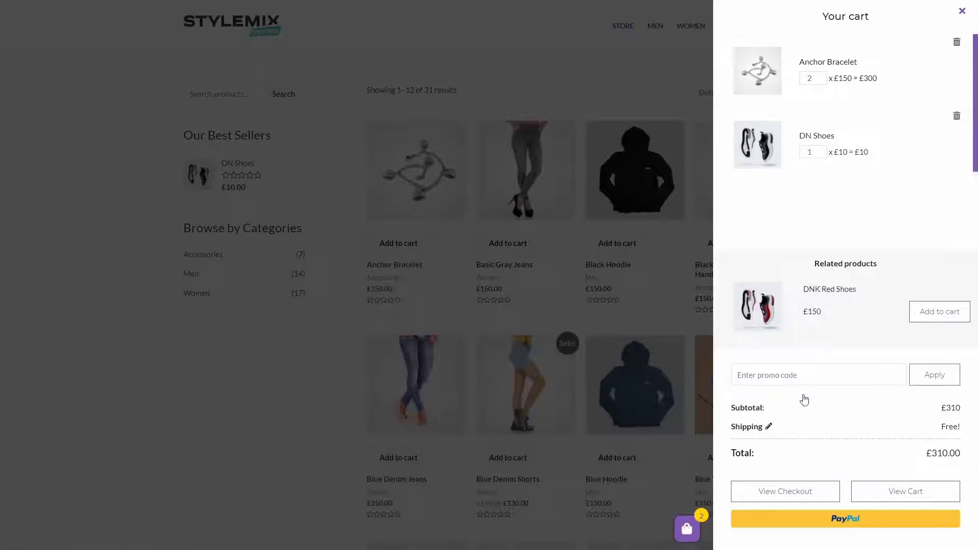
pyautogui.click(805, 376)
pyautogui.write('PSQ4N7PH')
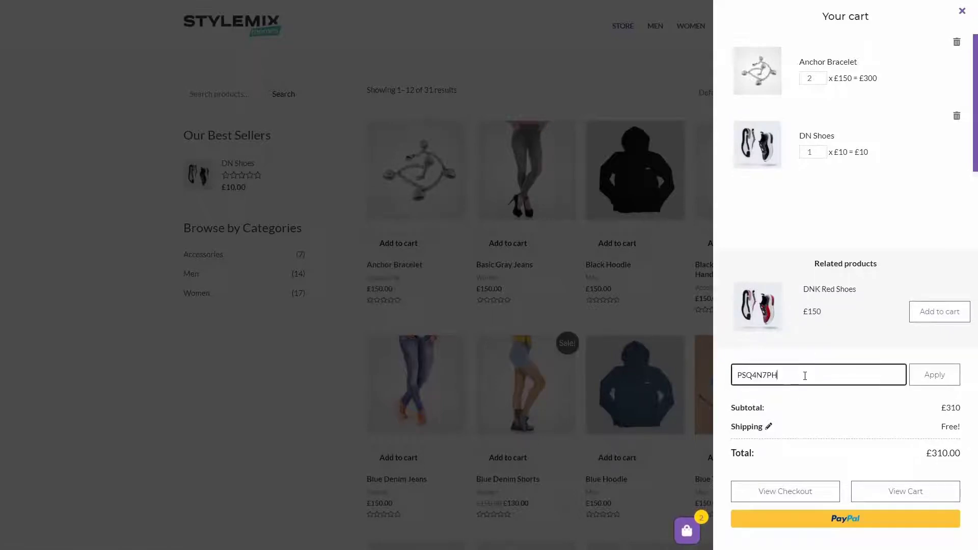
pyautogui.click(935, 375)
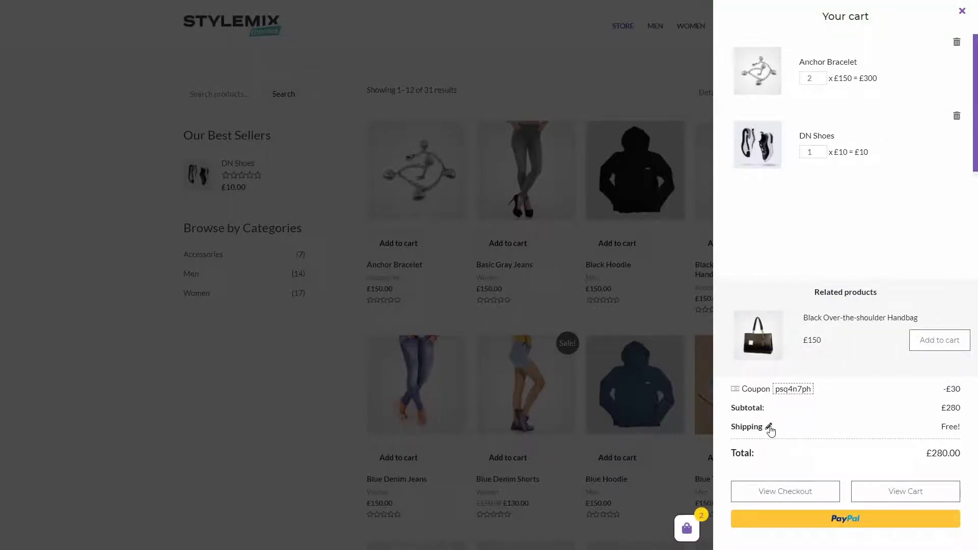
# Change the cart's shipping address Town / City to London and save it.
pyautogui.click(769, 428)
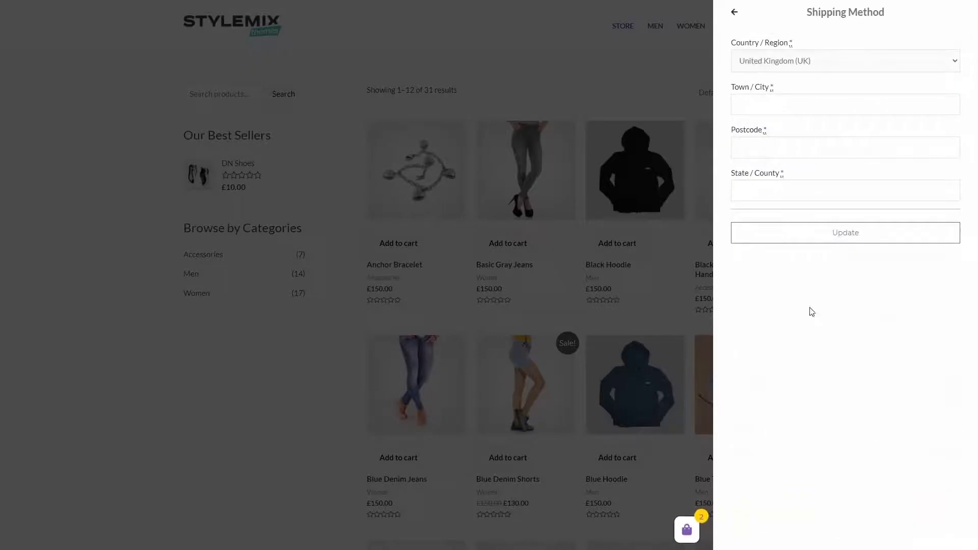
pyautogui.click(789, 109)
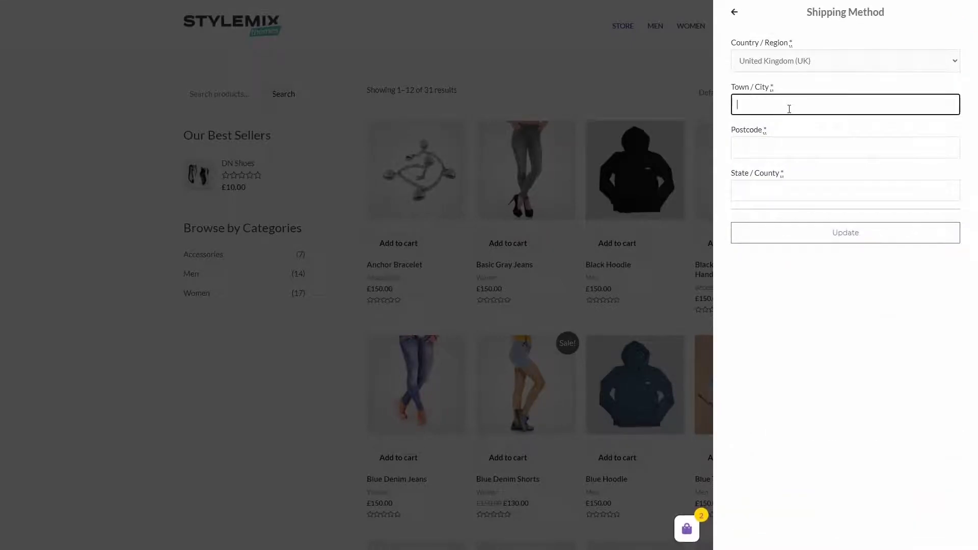
pyautogui.write('London')
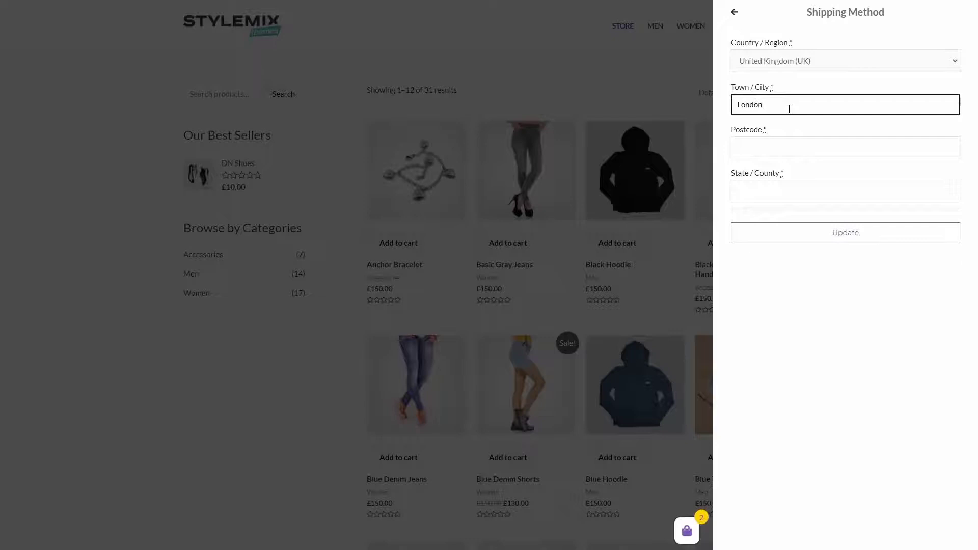
pyautogui.click(803, 236)
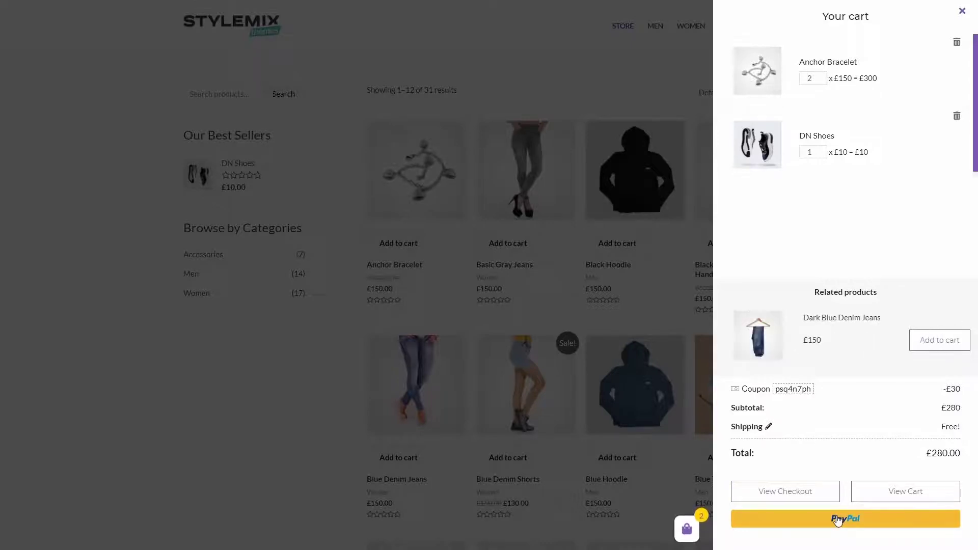
pyautogui.scroll(-2, 647, 371)
# Close the side cart and look through the Basic Gray Jeans page and its related products.
pyautogui.click(646, 372)
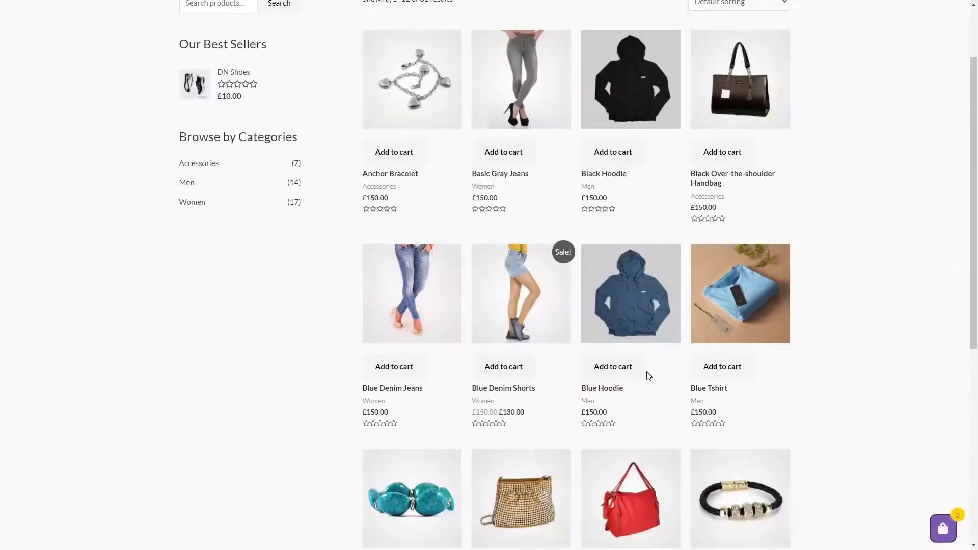
pyautogui.scroll(2, 649, 375)
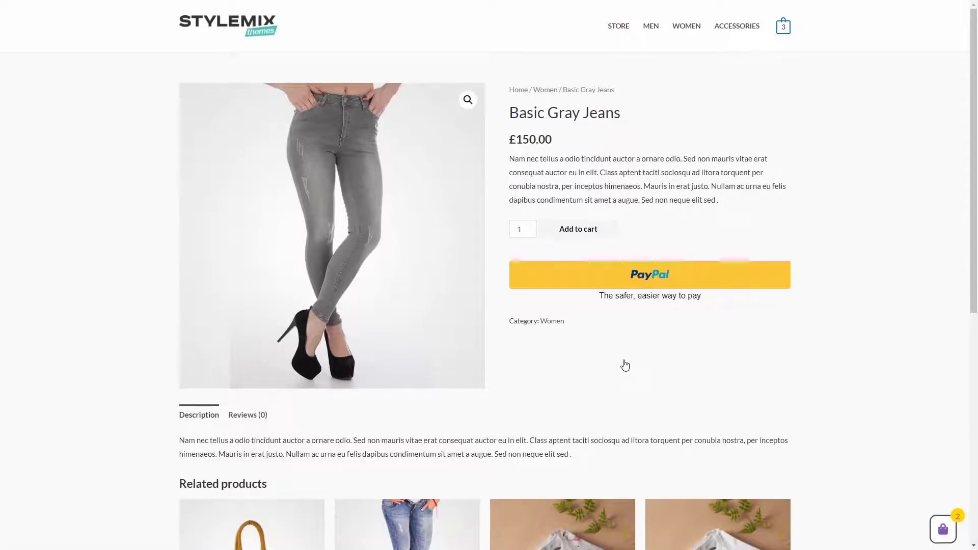
pyautogui.scroll(-6, 625, 366)
pyautogui.scroll(2, 625, 366)
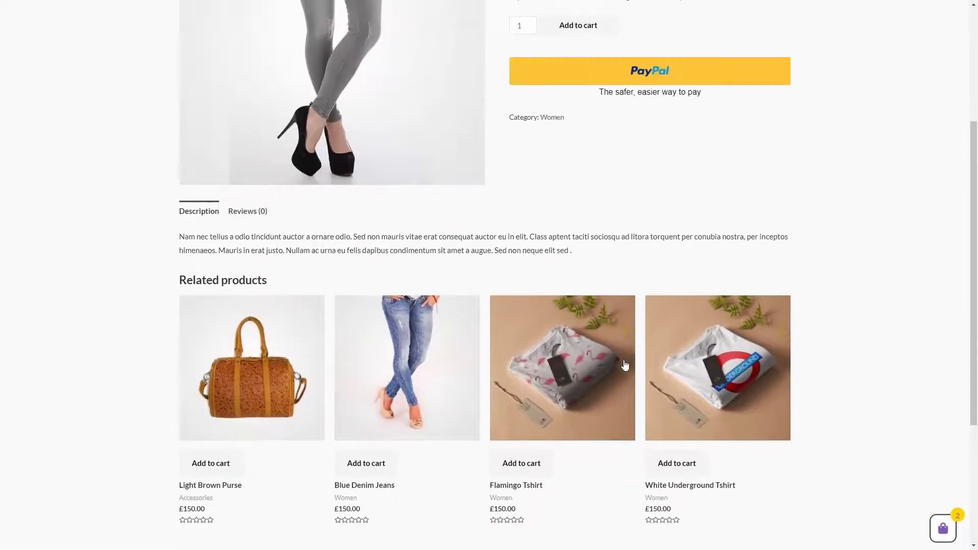
pyautogui.scroll(3, 626, 366)
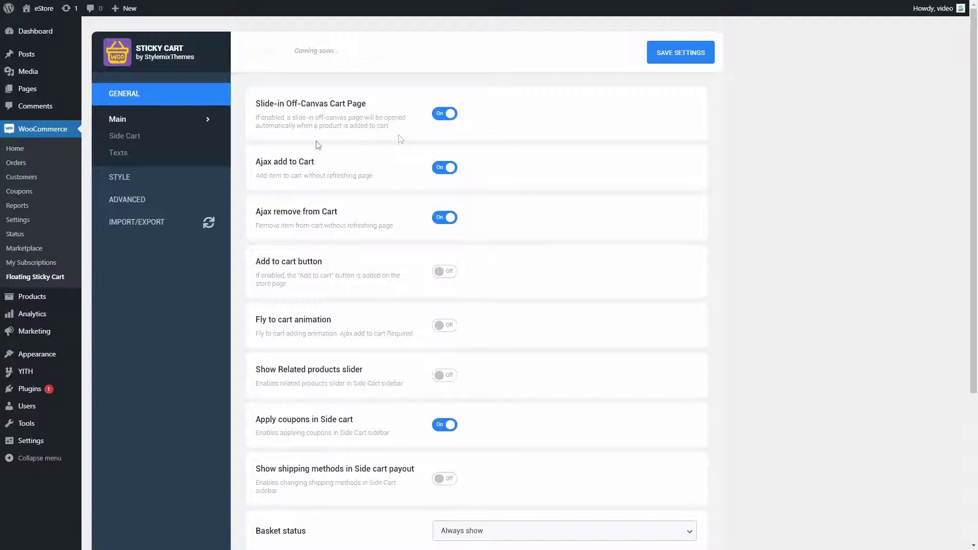
# Turn off Slide-in Off-Canvas Cart Page, then add Blue Denim Shorts to the cart in the store.
pyautogui.click(445, 117)
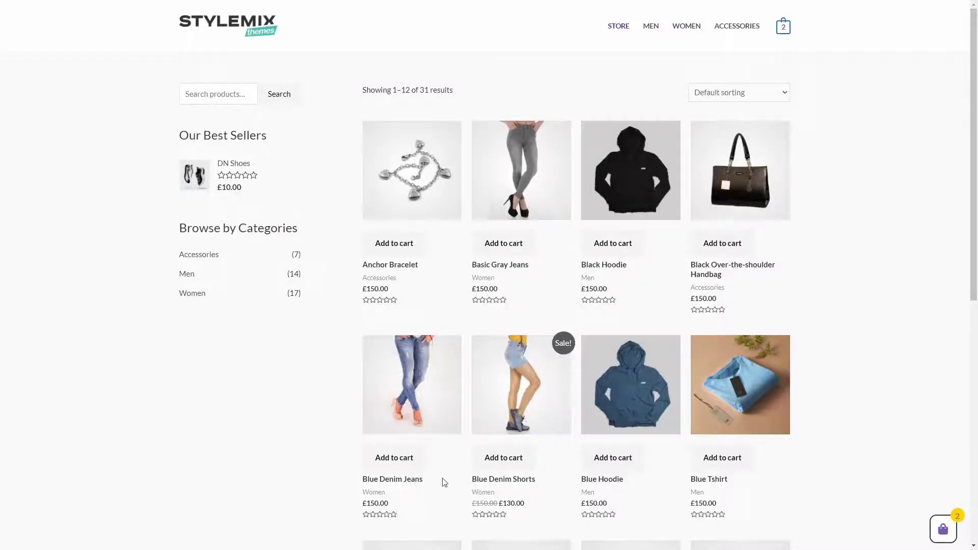
pyautogui.click(502, 458)
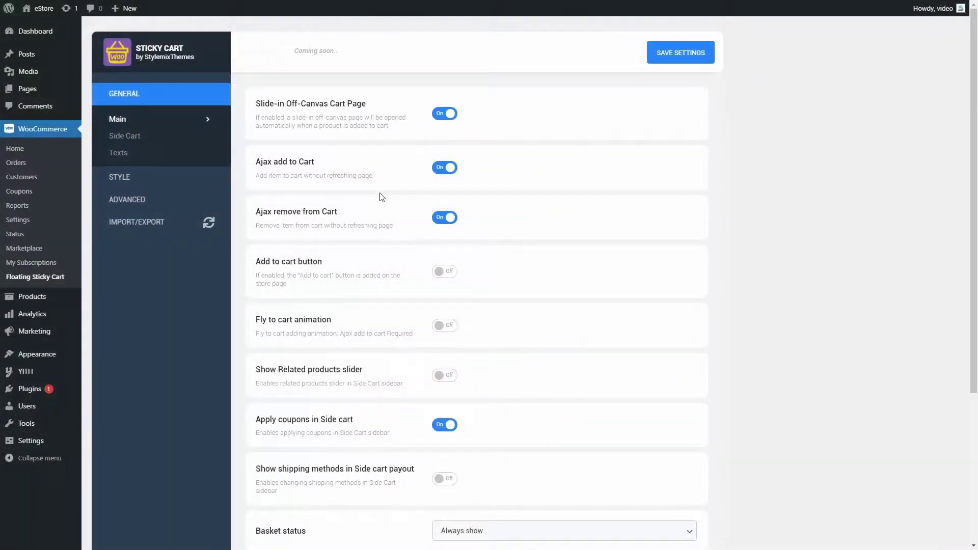
pyautogui.scroll(-2, 382, 181)
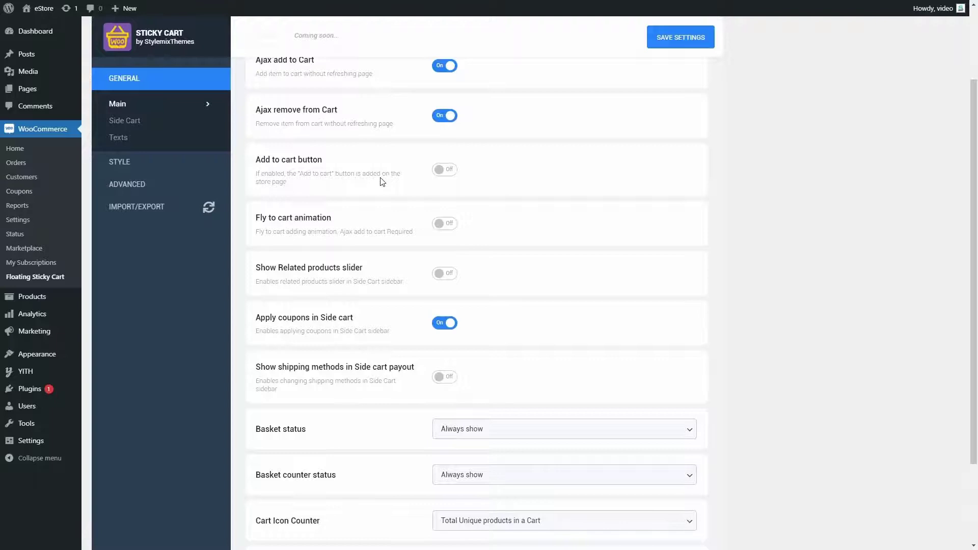
# Toggle side-cart coupons off and on again, then switch on the related products slider and shipping methods.
pyautogui.scroll(-2, 382, 182)
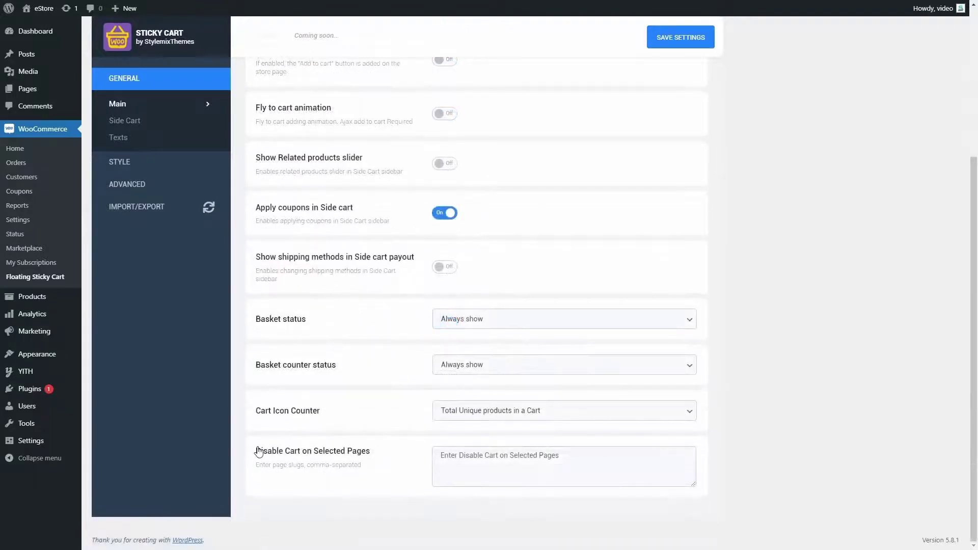
pyautogui.click(453, 463)
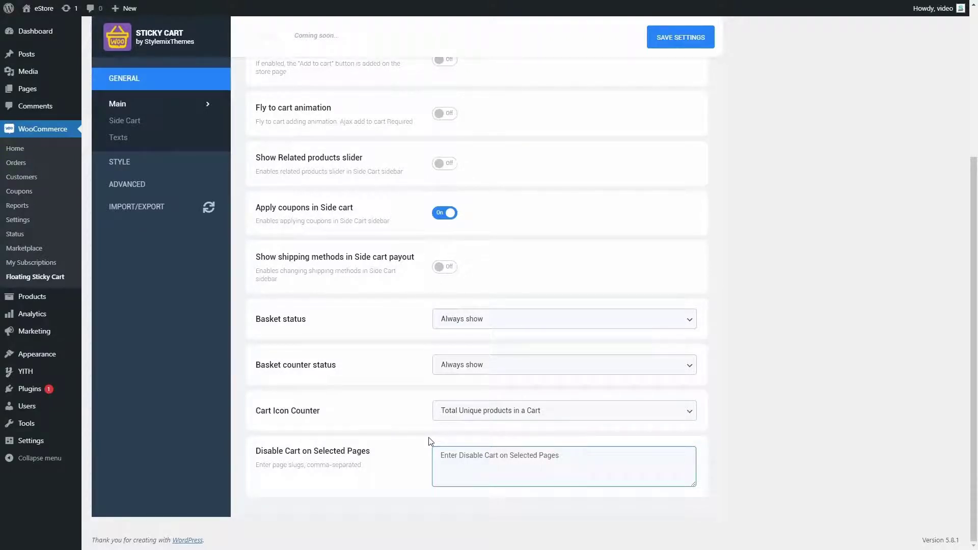
pyautogui.scroll(3, 413, 412)
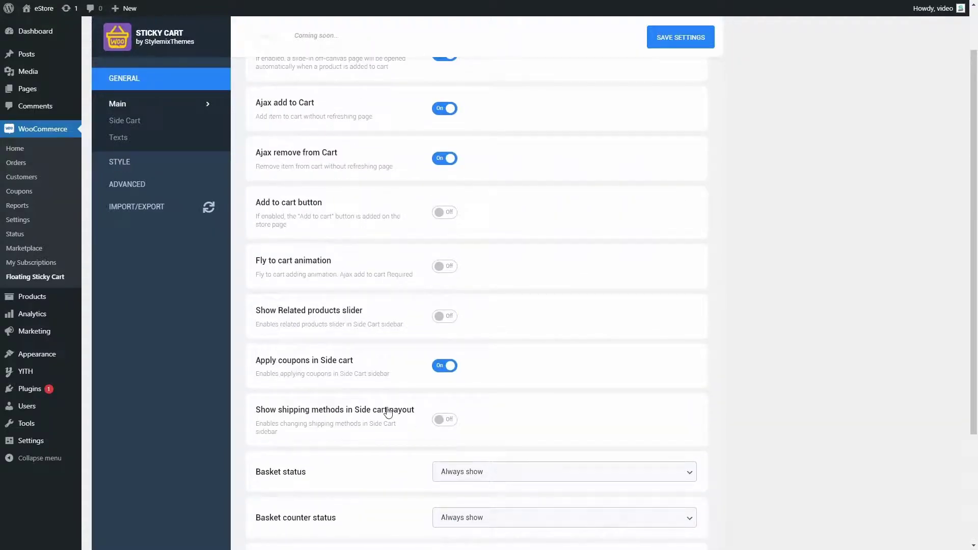
pyautogui.click(442, 372)
pyautogui.click(442, 371)
pyautogui.click(451, 320)
pyautogui.click(443, 428)
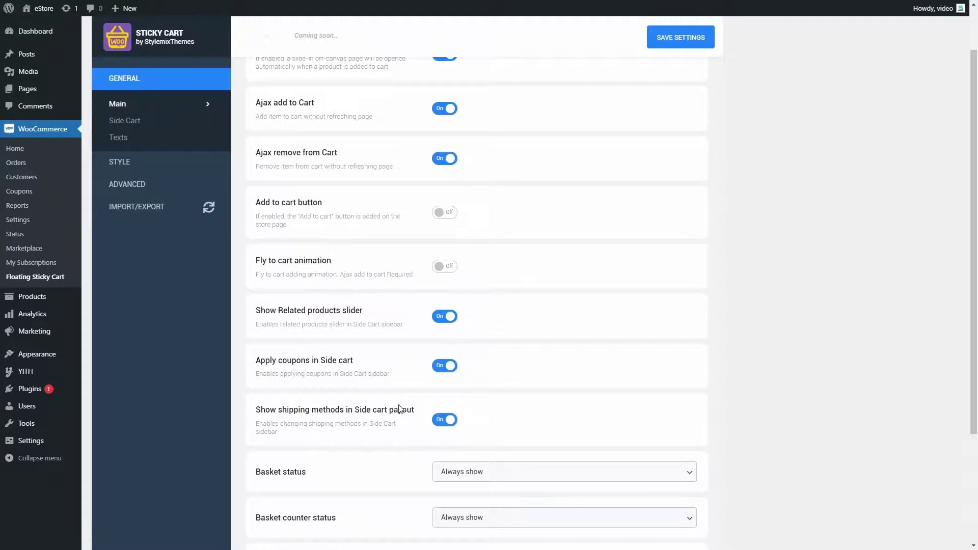
pyautogui.scroll(1, 393, 285)
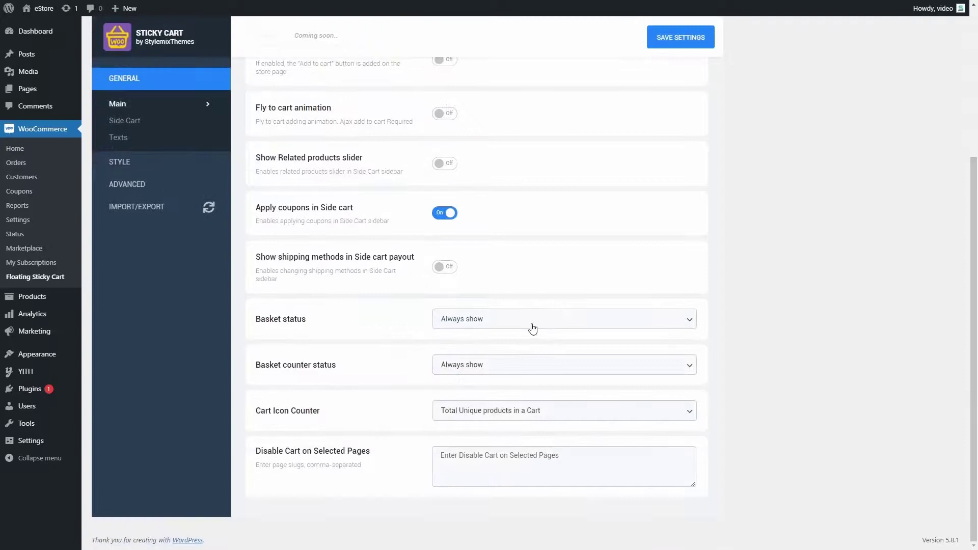
# Keep both Basket status and Basket counter status at Always show.
pyautogui.click(530, 326)
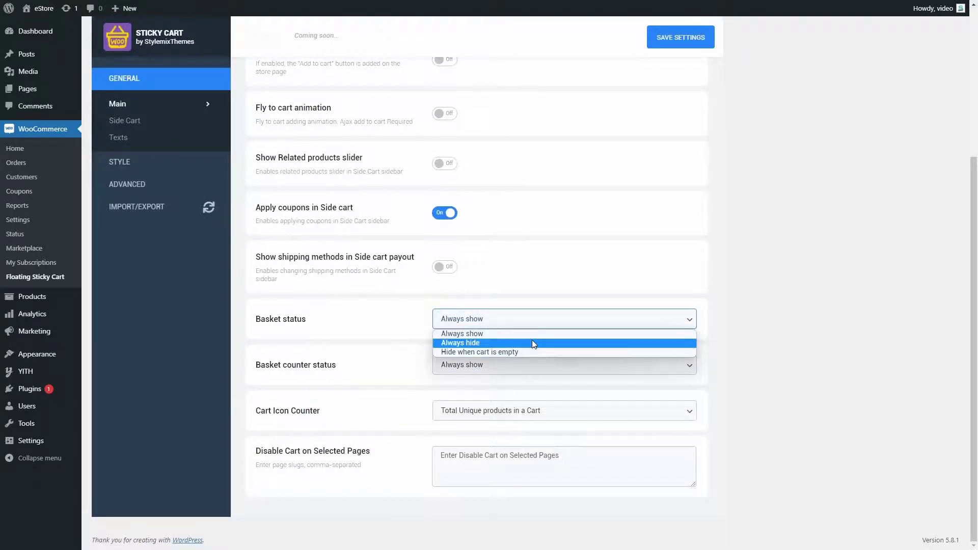
pyautogui.click(534, 322)
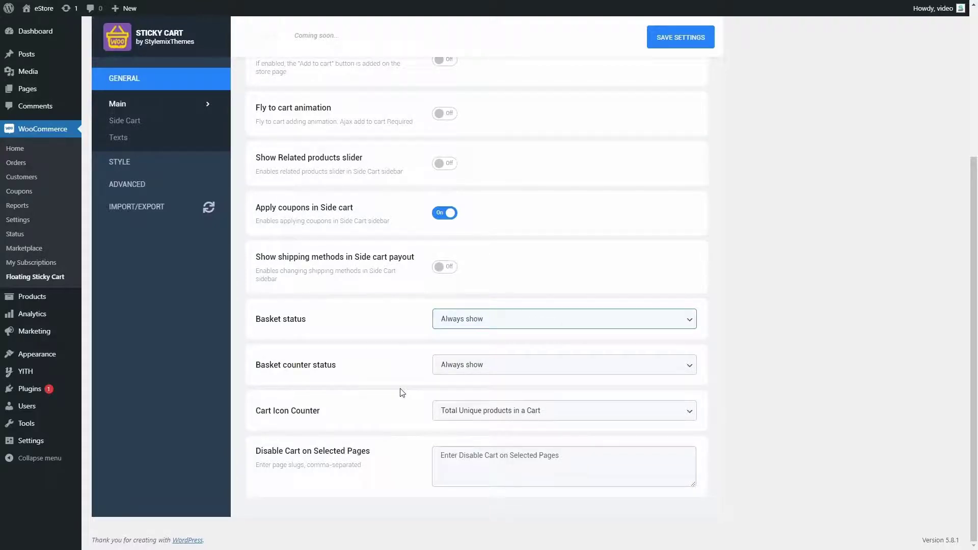
pyautogui.click(471, 363)
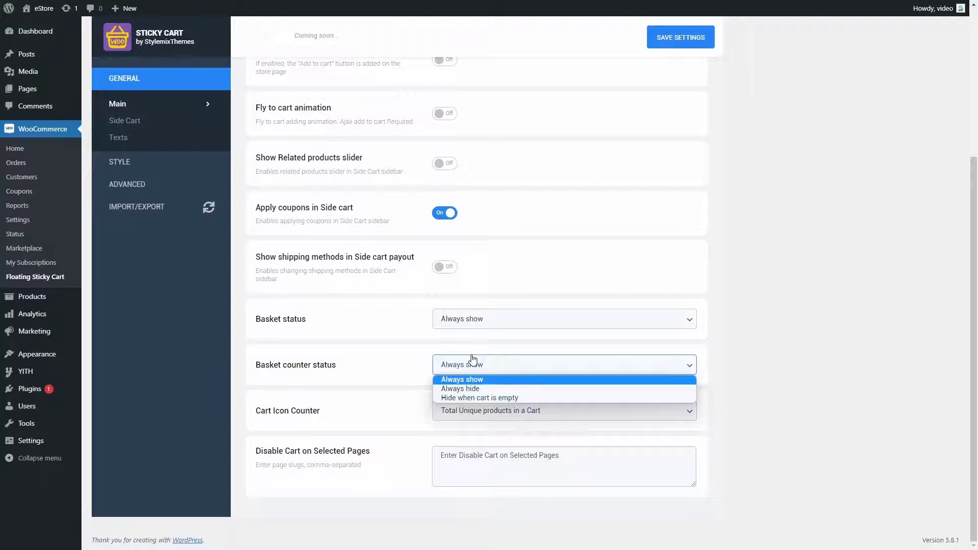
pyautogui.click(472, 360)
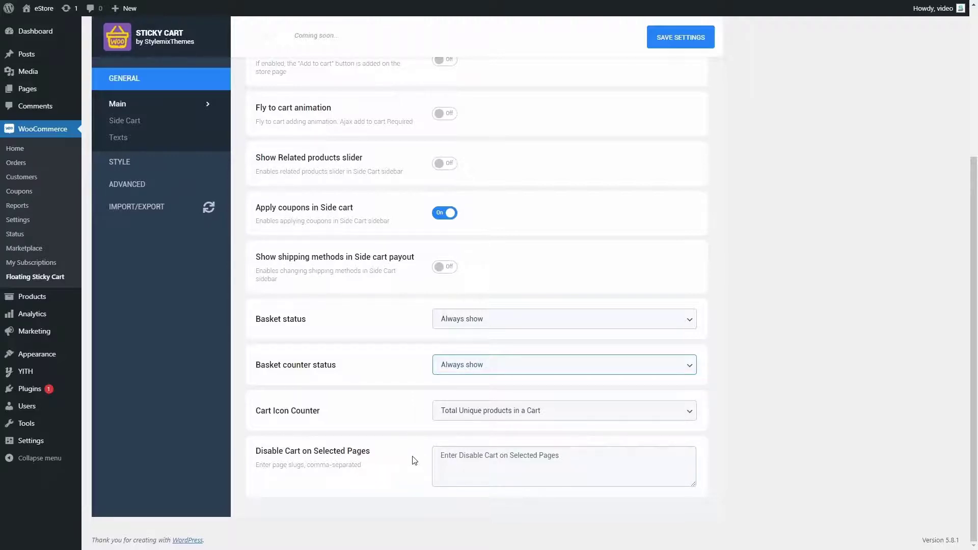
pyautogui.scroll(4, 399, 434)
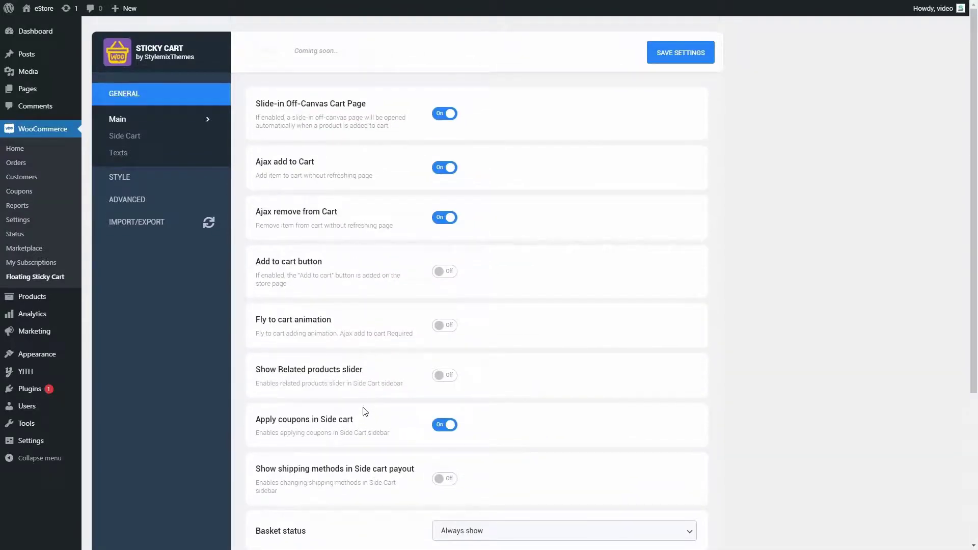
# Set 'Open side cart from' to Left side and open and close the cart on the storefront.
pyautogui.click(142, 142)
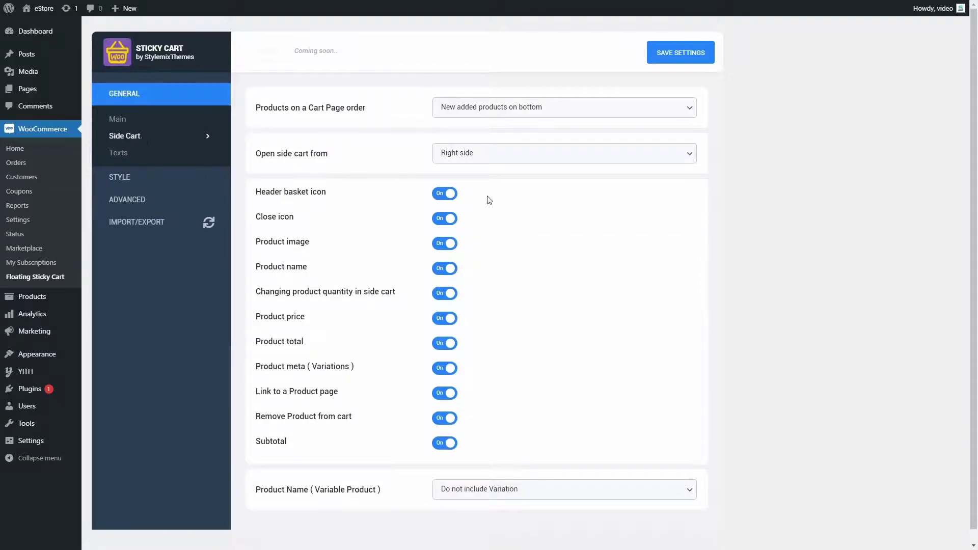
pyautogui.click(490, 159)
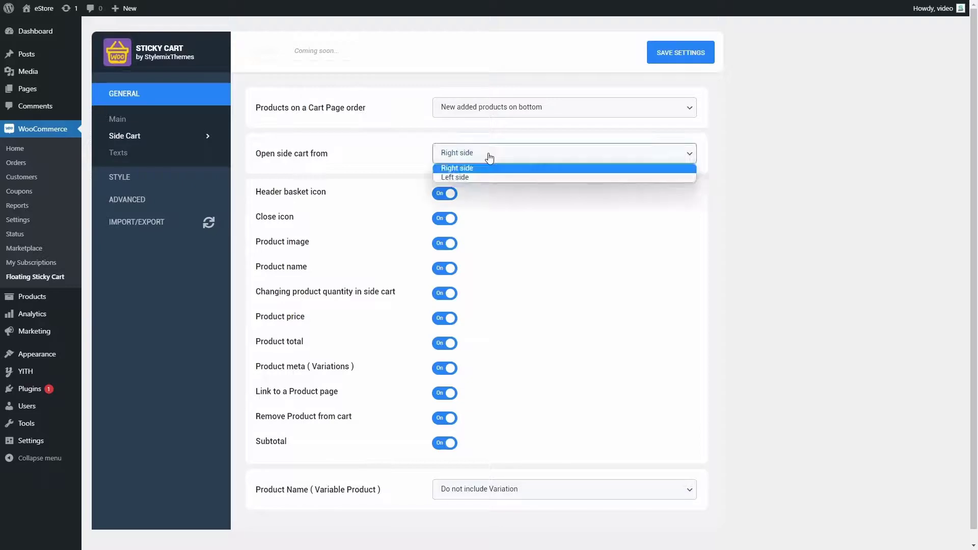
pyautogui.click(480, 178)
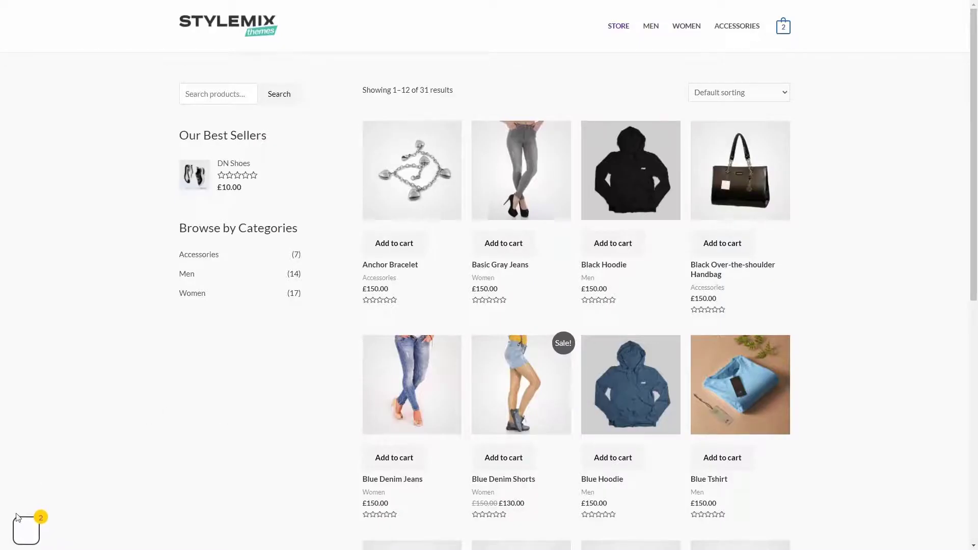
pyautogui.click(28, 530)
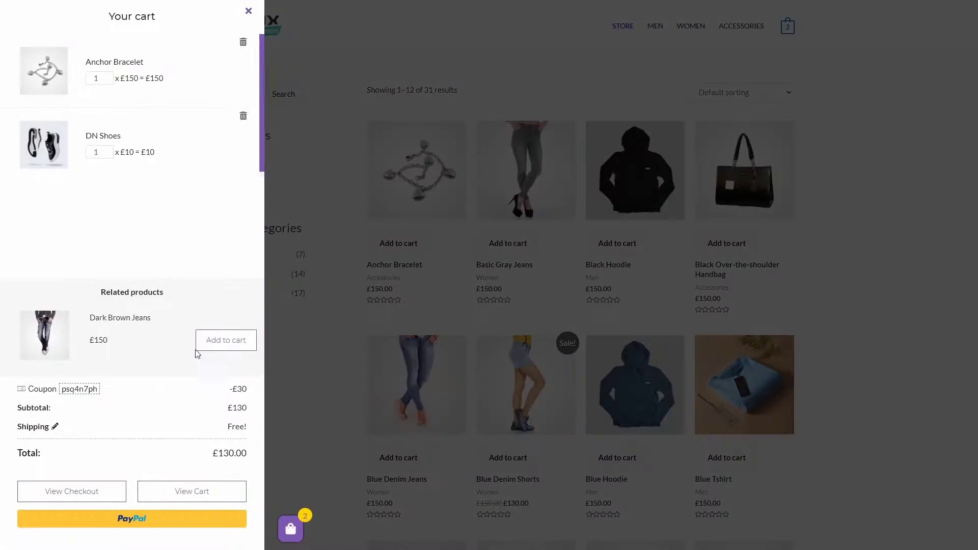
pyautogui.click(324, 322)
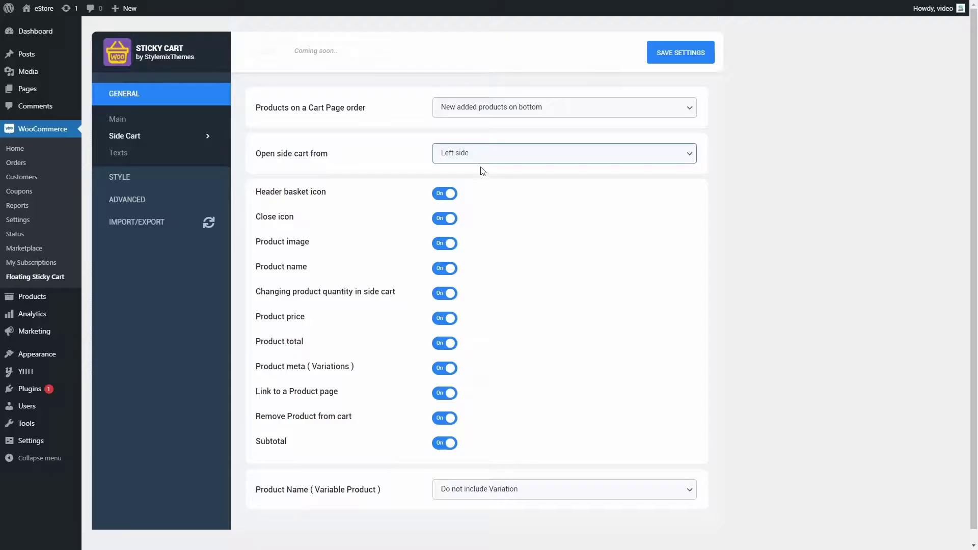
# Change 'Open side cart from' back to Right side in the Side Cart settings.
pyautogui.click(483, 159)
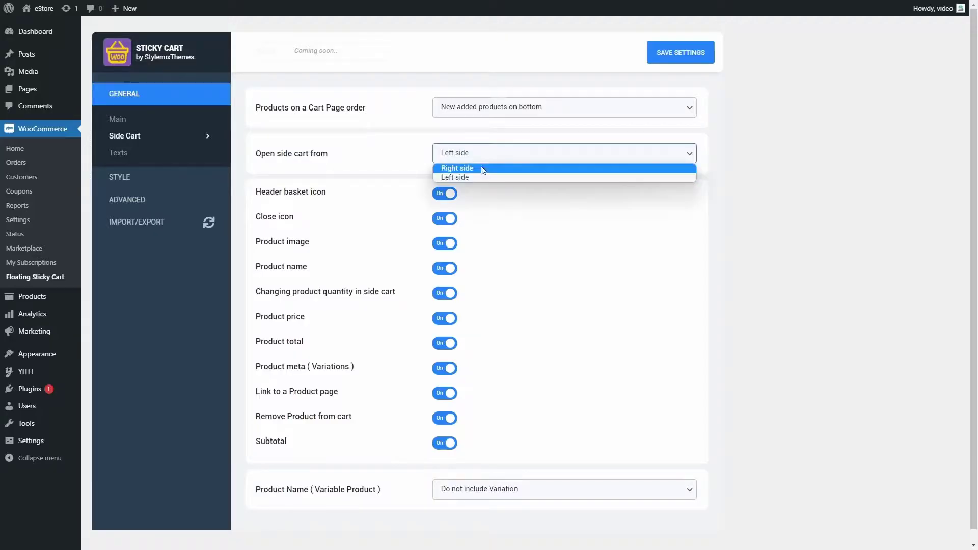
pyautogui.click(482, 166)
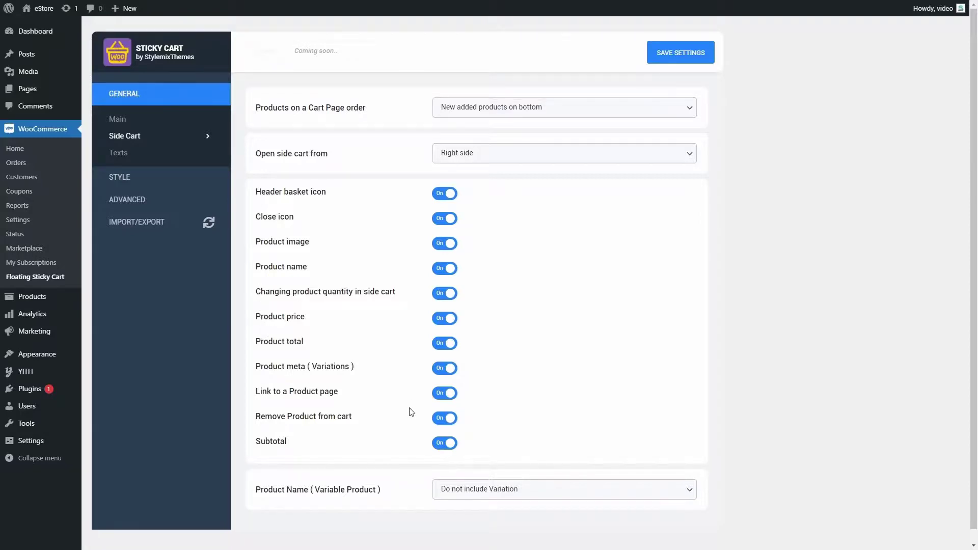
pyautogui.scroll(-1, 410, 416)
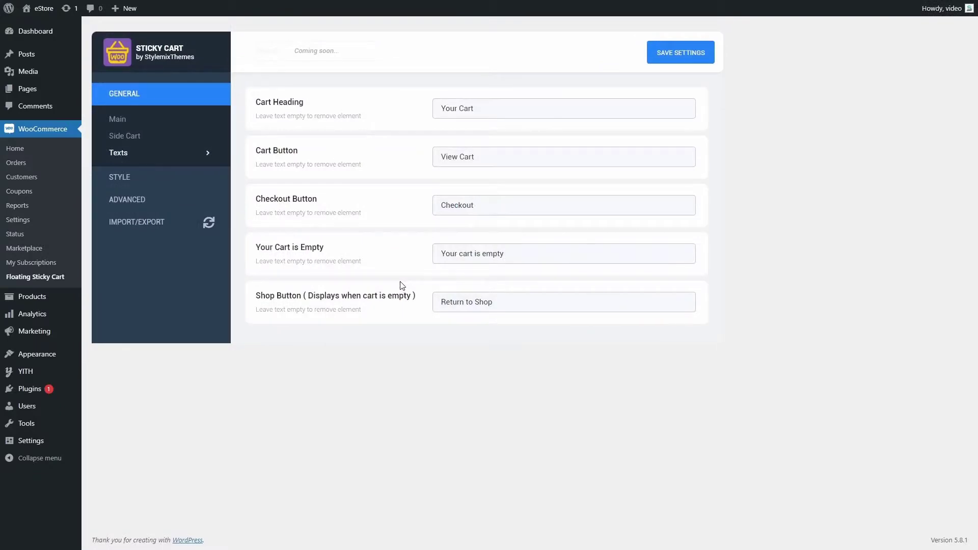
# Select and then deselect the 'Your Cart' Cart Heading text in the Texts settings.
pyautogui.moveTo(511, 117); pyautogui.dragTo(410, 132)
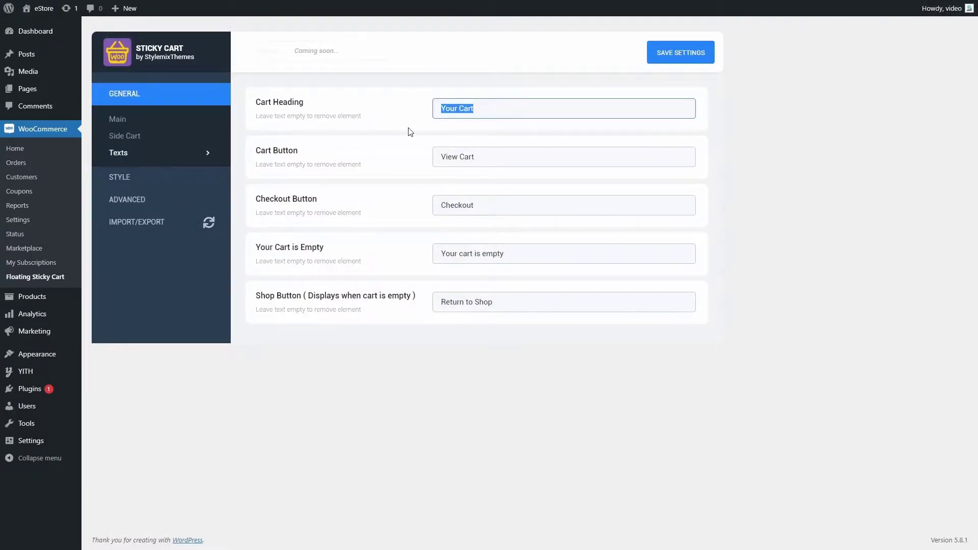
pyautogui.click(411, 132)
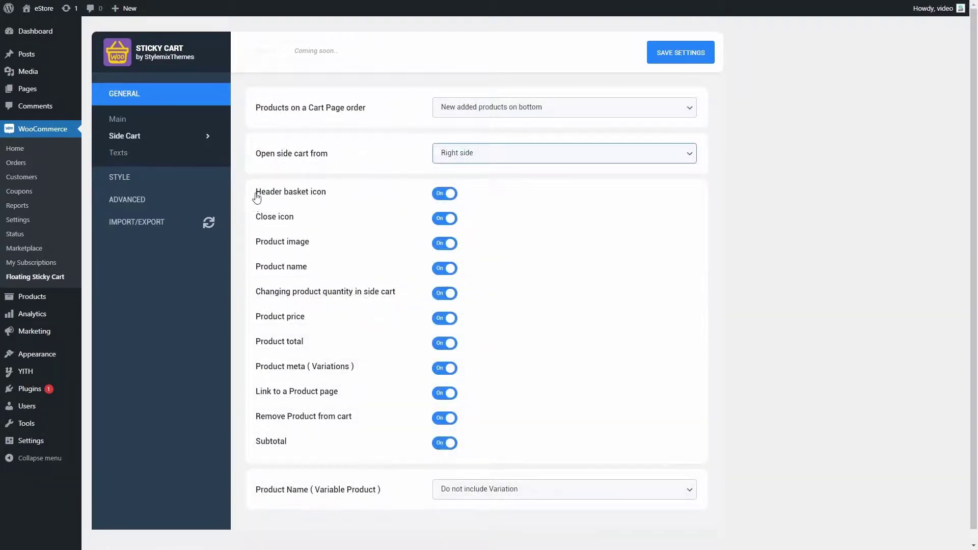
# Open the Style > Side Cart settings and scroll down to the header icon options.
pyautogui.click(146, 176)
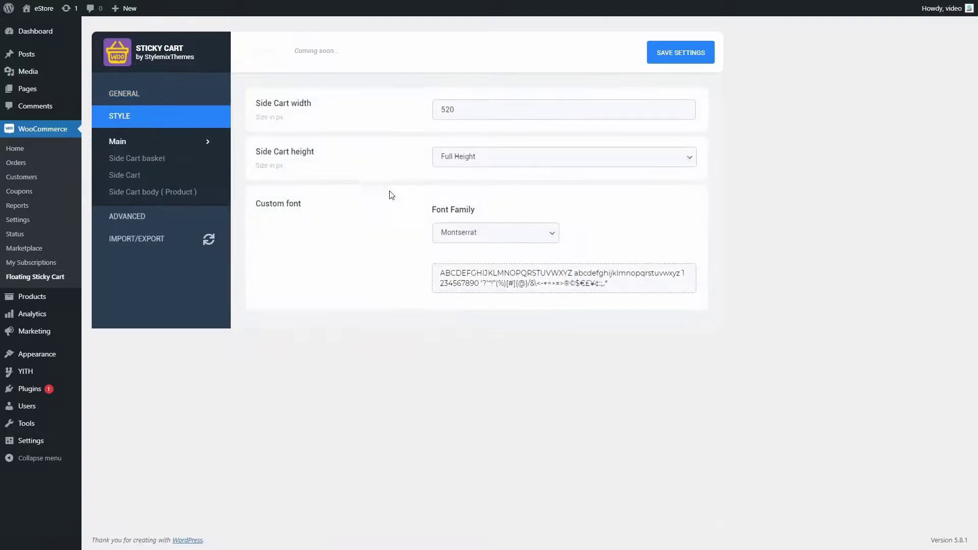
pyautogui.click(127, 176)
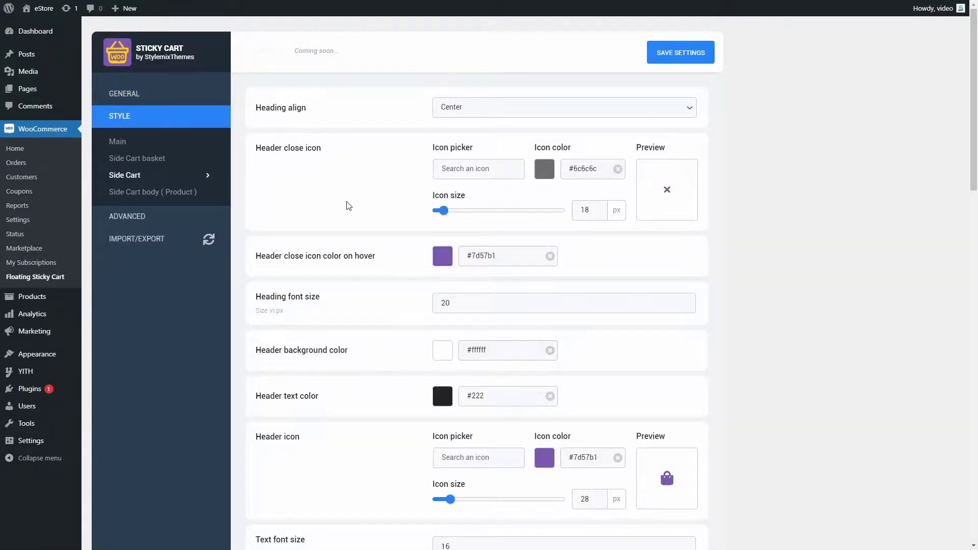
pyautogui.scroll(-2, 348, 206)
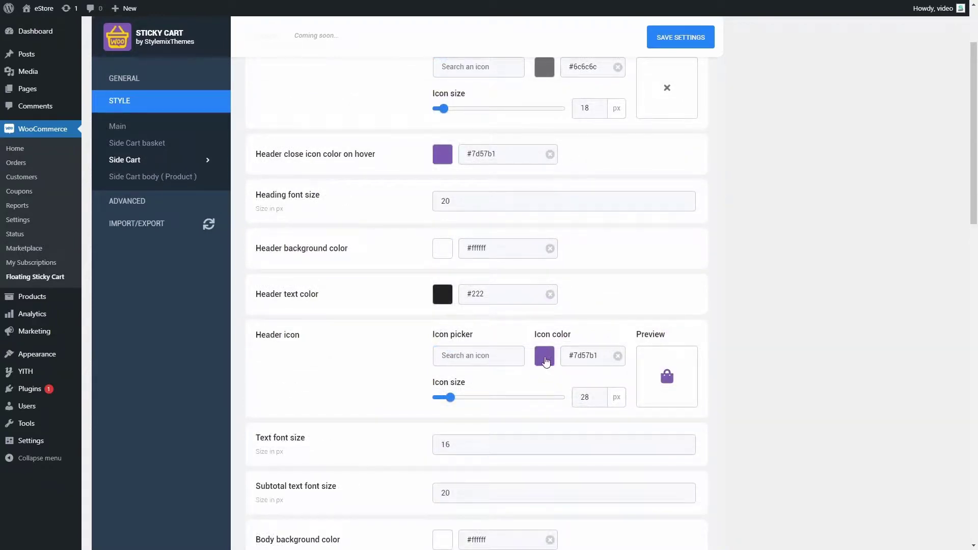
# Make the side cart header icon red #D71616 and enlarge it from 28 to 42 px.
pyautogui.click(618, 357)
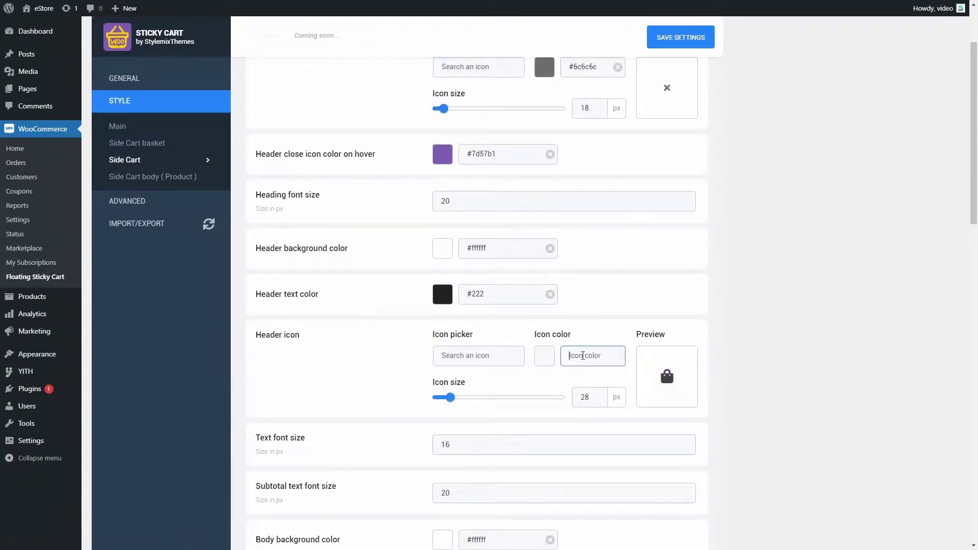
pyautogui.click(583, 356)
pyautogui.write('#D71616')
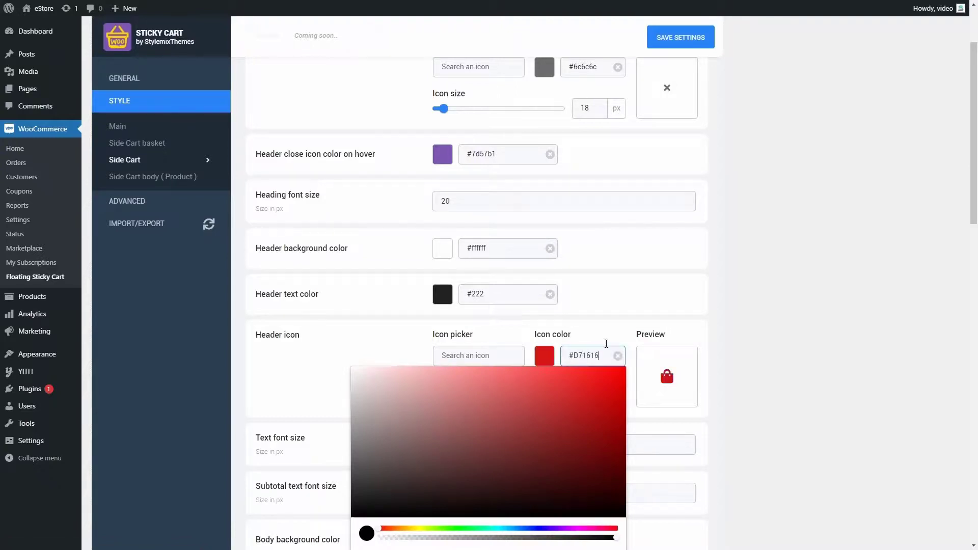
pyautogui.click(610, 339)
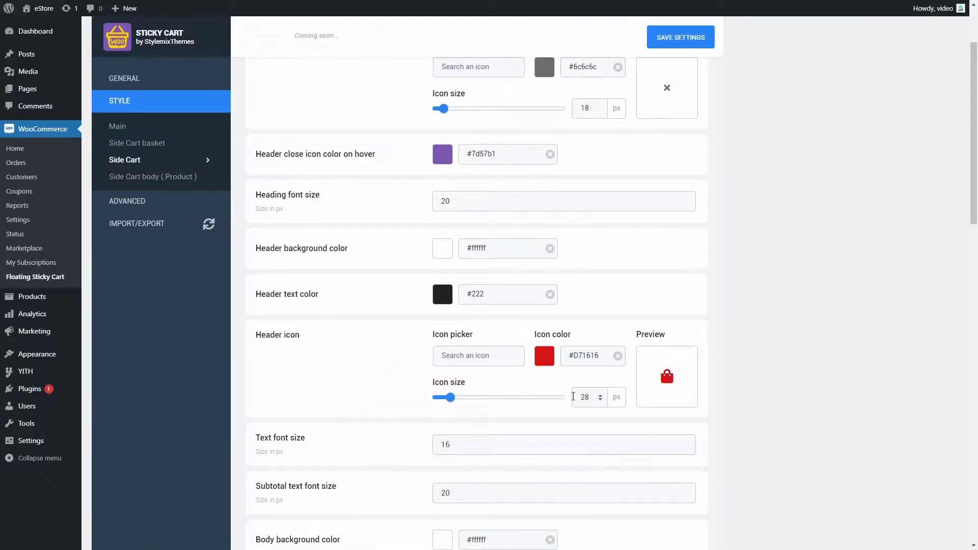
pyautogui.moveTo(451, 401); pyautogui.dragTo(460, 398)
pyautogui.scroll(-3, 805, 395)
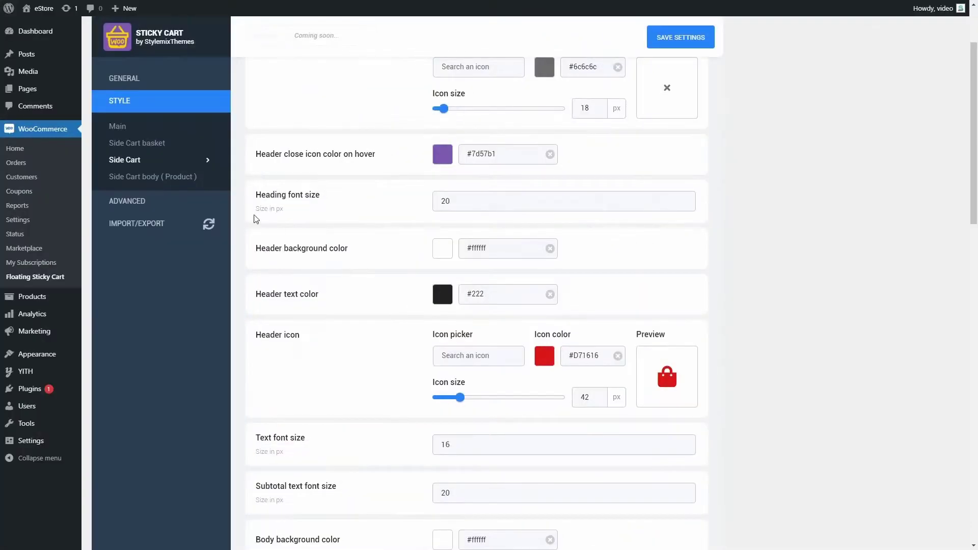
# In the Side Cart basket style settings, set the basket border colour to #D71616.
pyautogui.click(151, 144)
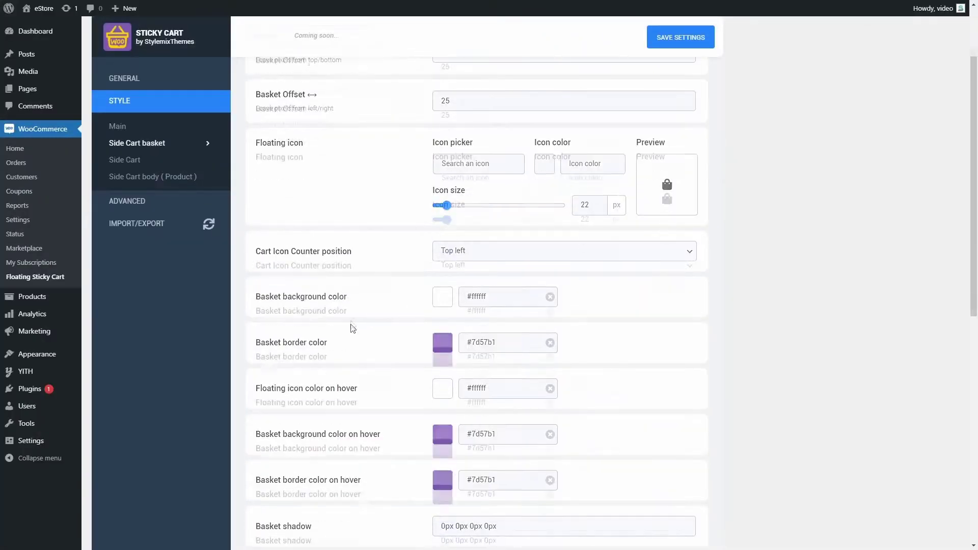
pyautogui.scroll(-3, 447, 262)
pyautogui.click(489, 185)
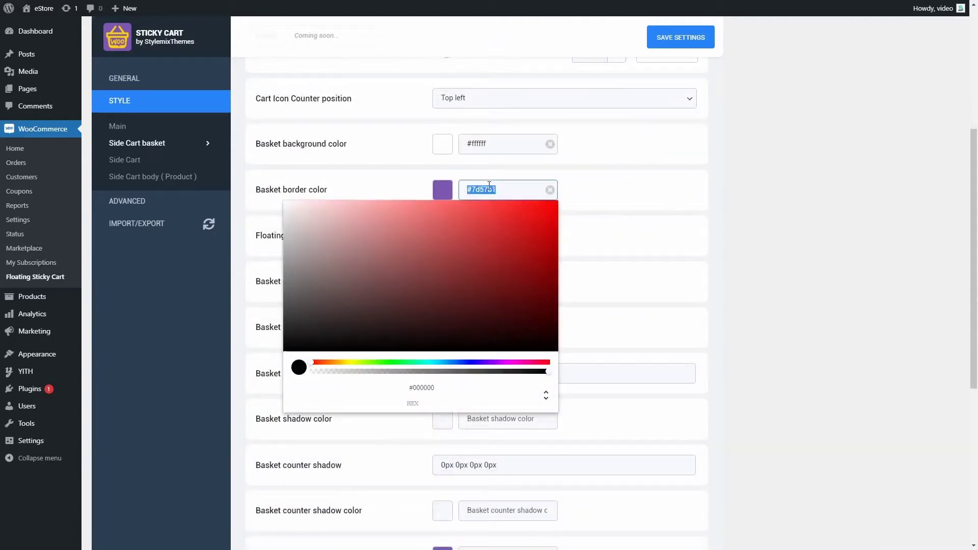
pyautogui.write('#D71616')
pyautogui.click(574, 197)
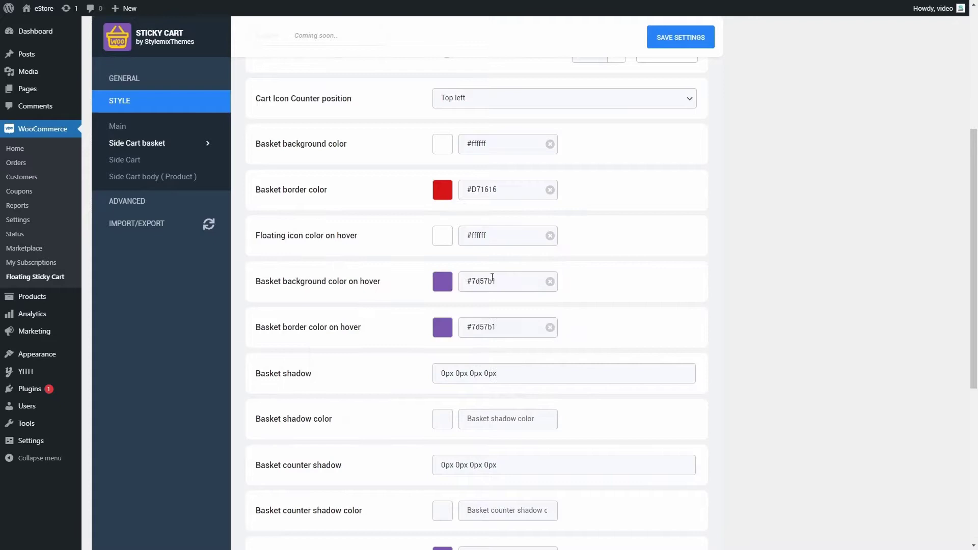
# Set the basket background colour on hover to red #D71616.
pyautogui.click(492, 277)
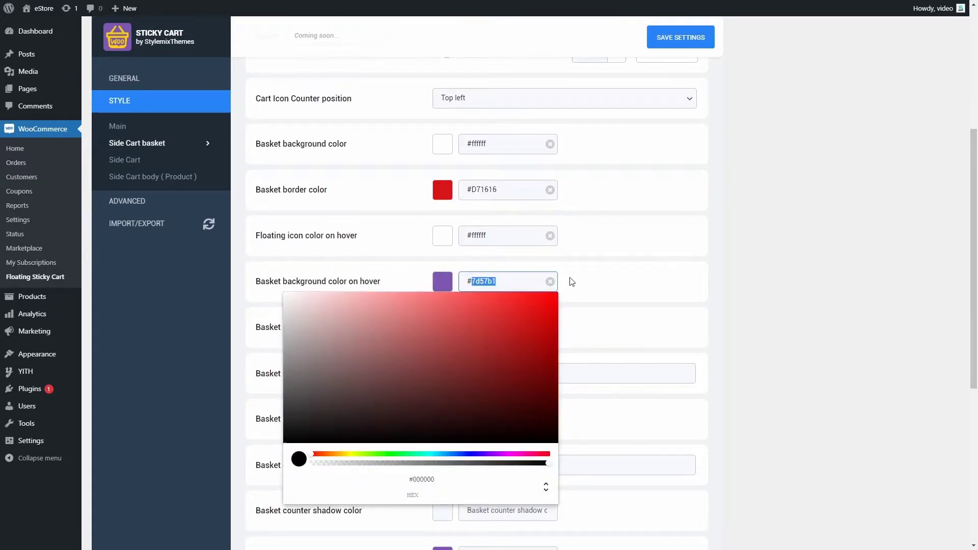
pyautogui.click(550, 283)
pyautogui.click(502, 282)
pyautogui.write('#D71616')
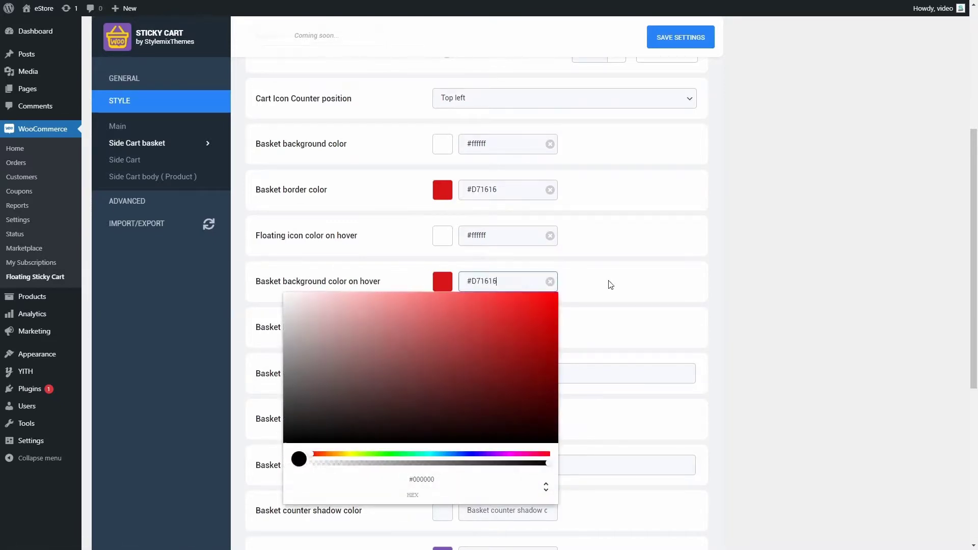
pyautogui.click(610, 283)
# Set the basket border colour on hover to red #D71616.
pyautogui.click(550, 329)
pyautogui.click(502, 327)
pyautogui.write('#D71616')
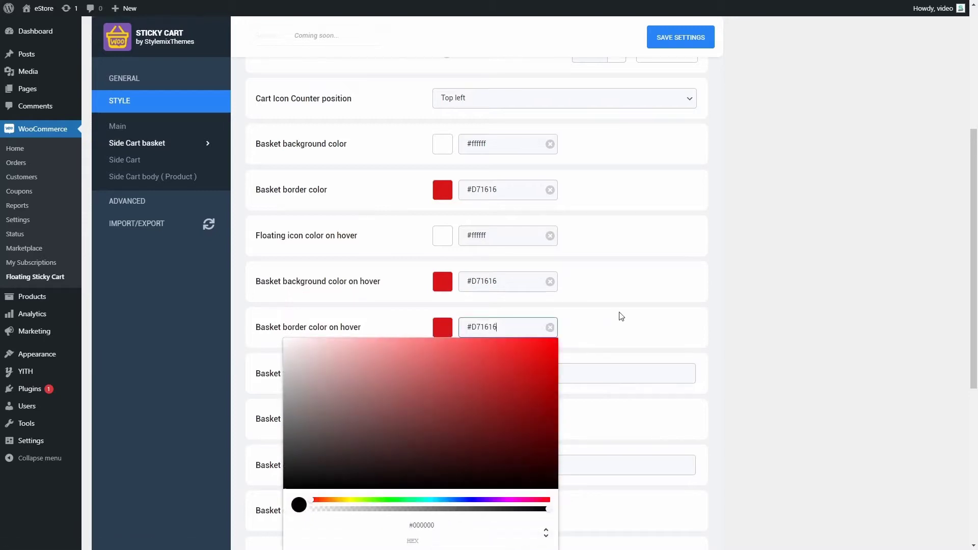
pyautogui.click(621, 317)
# Save the Sticky Cart settings so the storefront's floating basket turns red.
pyautogui.click(681, 37)
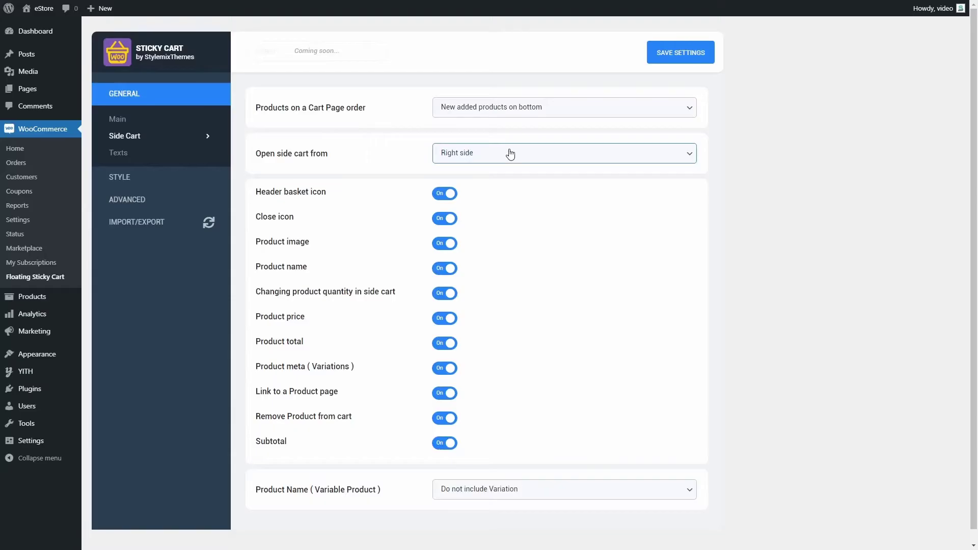
# Leave the cart page product order unchanged and go back to the General > Main settings.
pyautogui.click(512, 113)
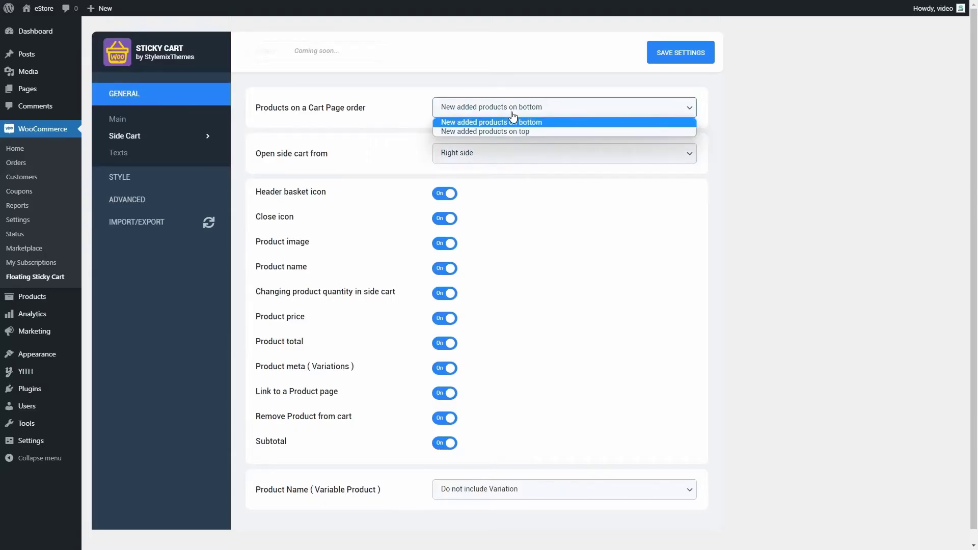
pyautogui.click(512, 116)
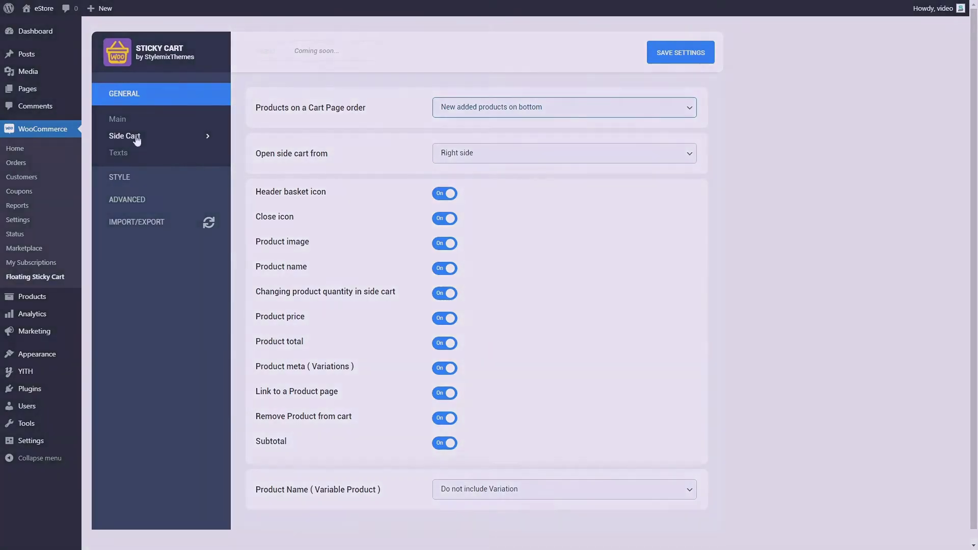
pyautogui.click(118, 119)
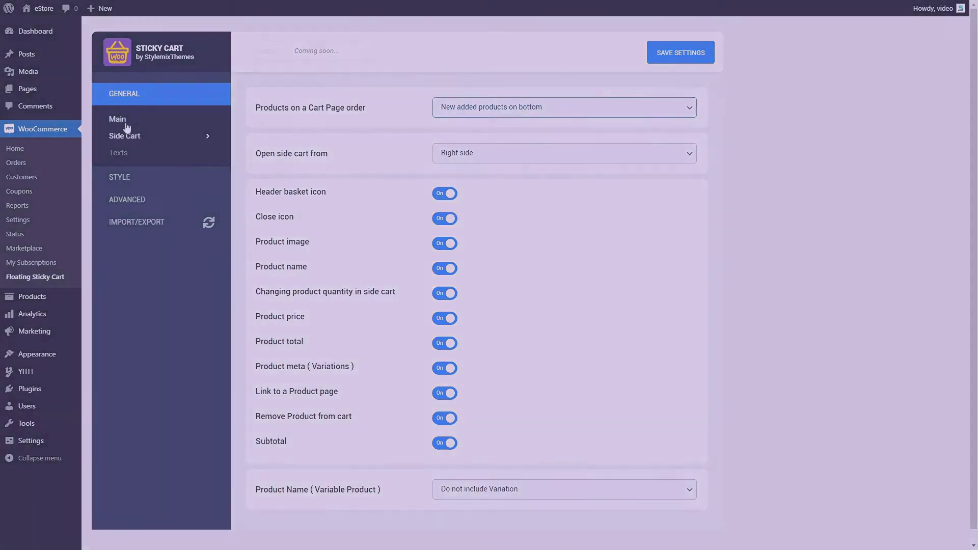
pyautogui.scroll(-4, 294, 275)
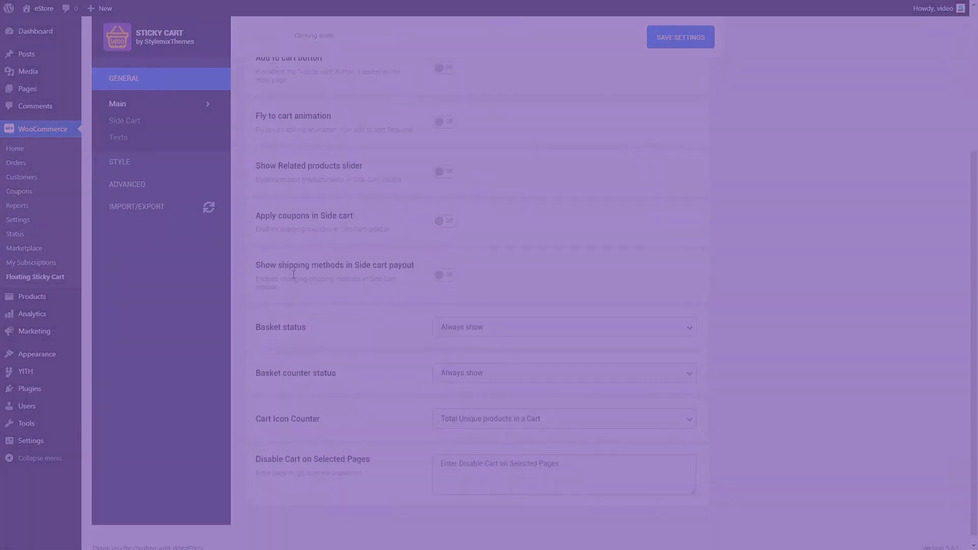
pyautogui.scroll(2, 293, 278)
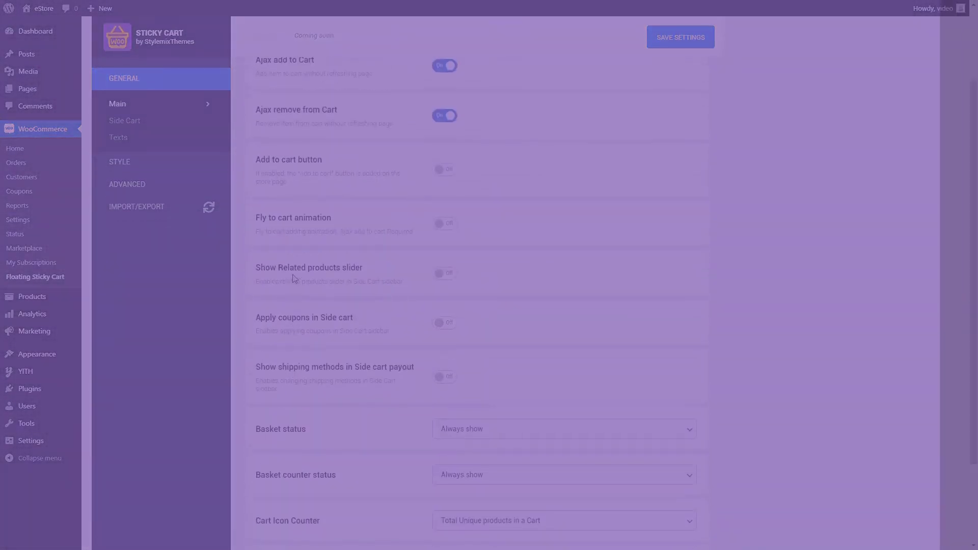